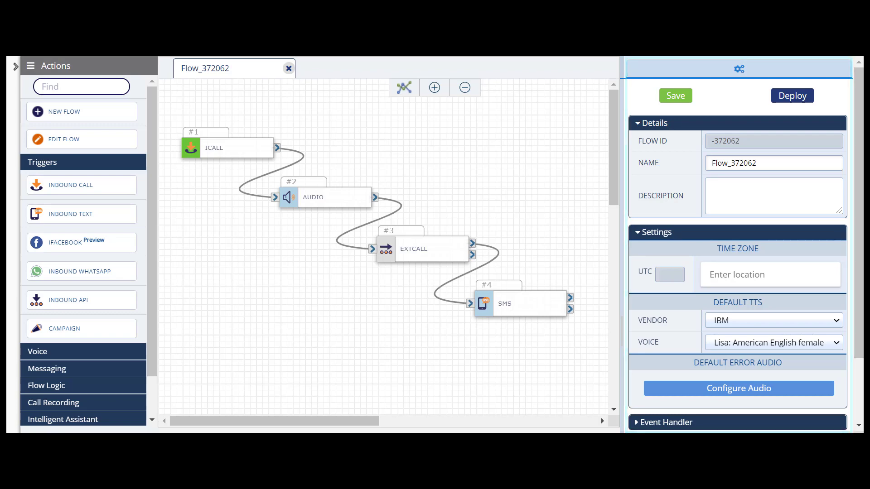
Step: Add a text-to-speech arrival greeting containing $DateTime.currentDateText to the Intro section of the AUDIO #2 settings
left_click(316, 201)
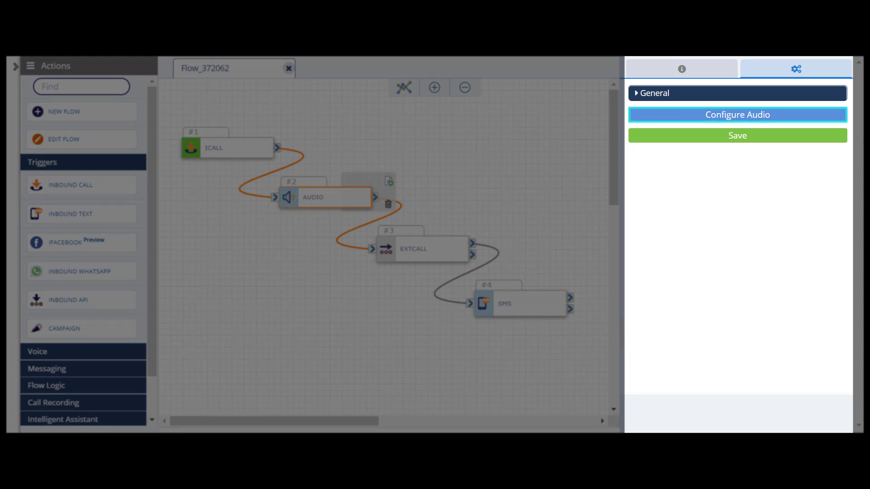
left_click(833, 117)
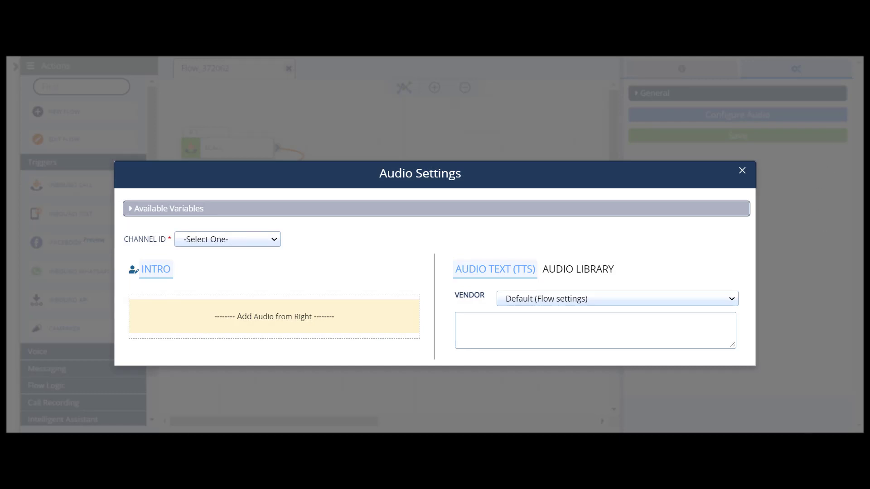
left_click(130, 209)
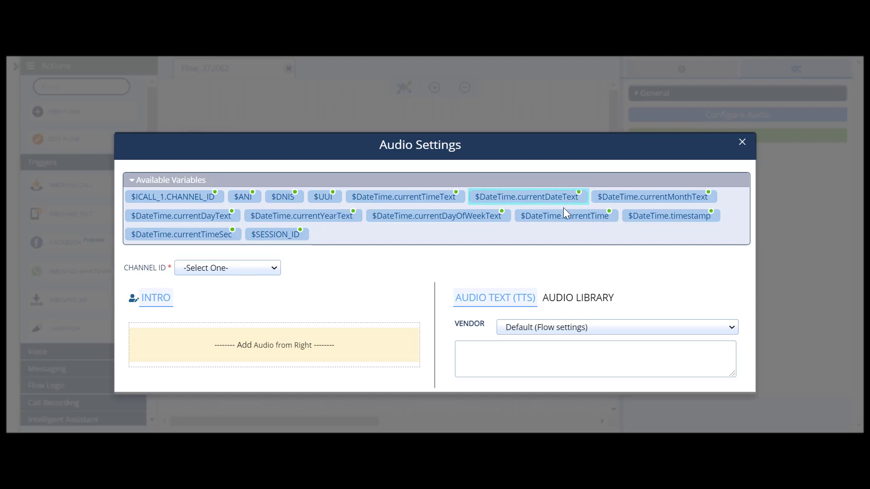
mouse_move(563, 196)
left_mouse_down()
mouse_move(550, 236)
mouse_move(543, 361)
left_mouse_up()
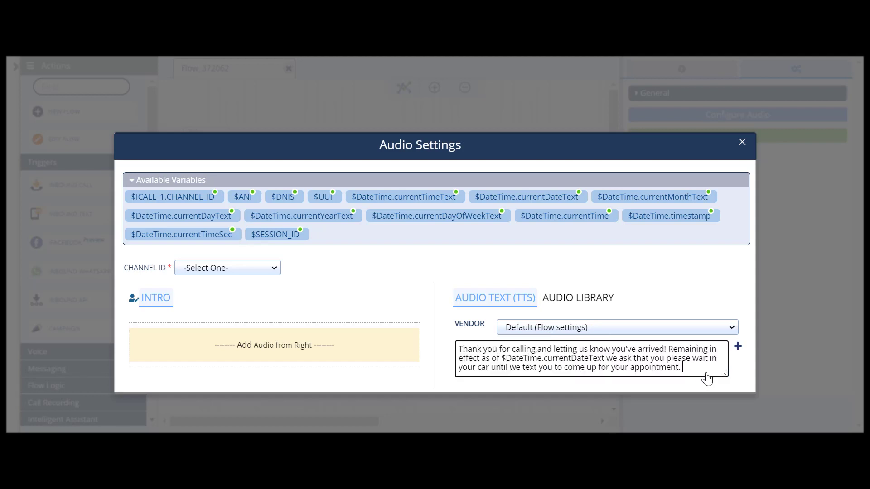
left_click(737, 347)
Step: Set the AUDIO #2 channel ID to ICALL_1.CHANNEL_ID and close the audio settings
left_click(265, 234)
left_click(213, 254)
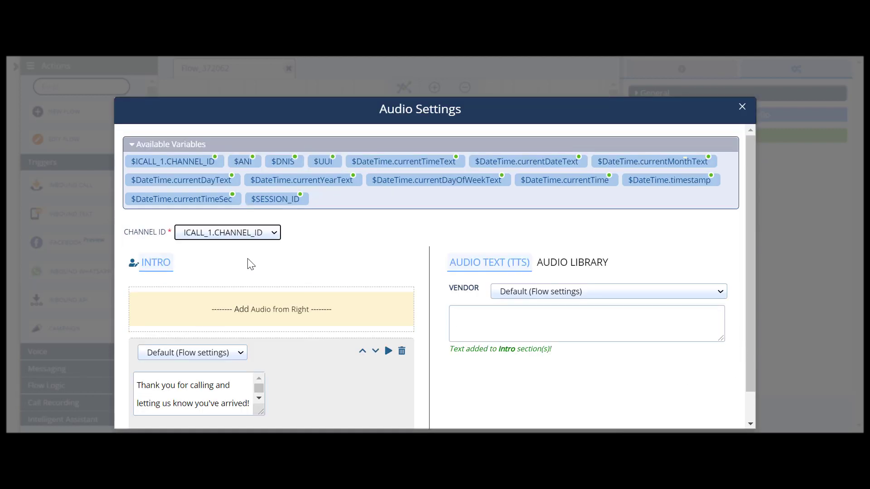
left_click(741, 108)
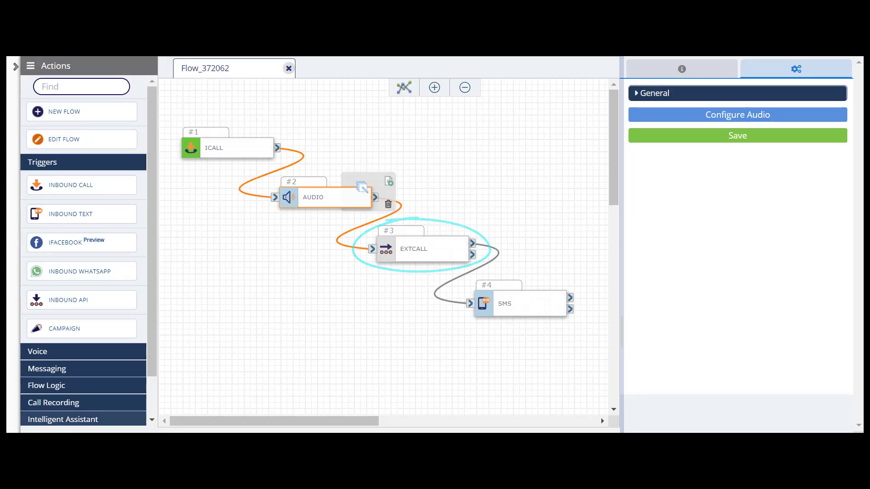
Step: In EXTCALL #3, map a response variable named firstname to the query expression firstname and save the action
left_click(410, 257)
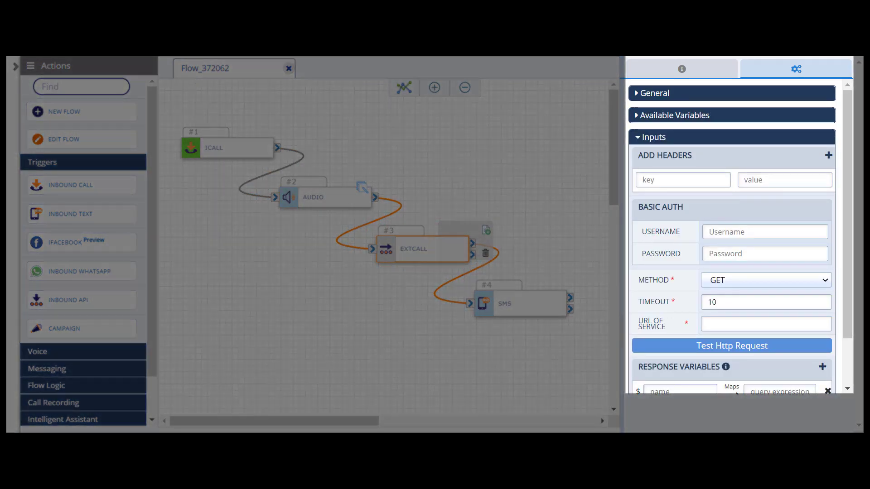
left_click(633, 119)
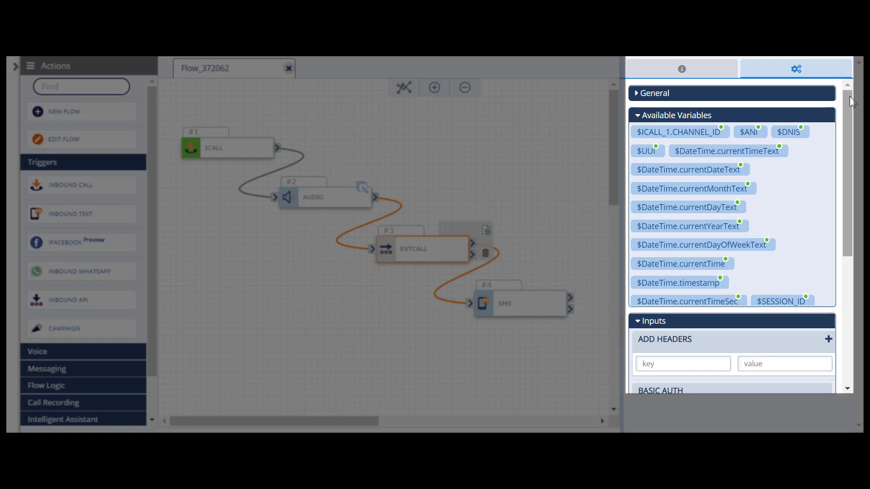
left_click_drag(851, 100, 845, 243)
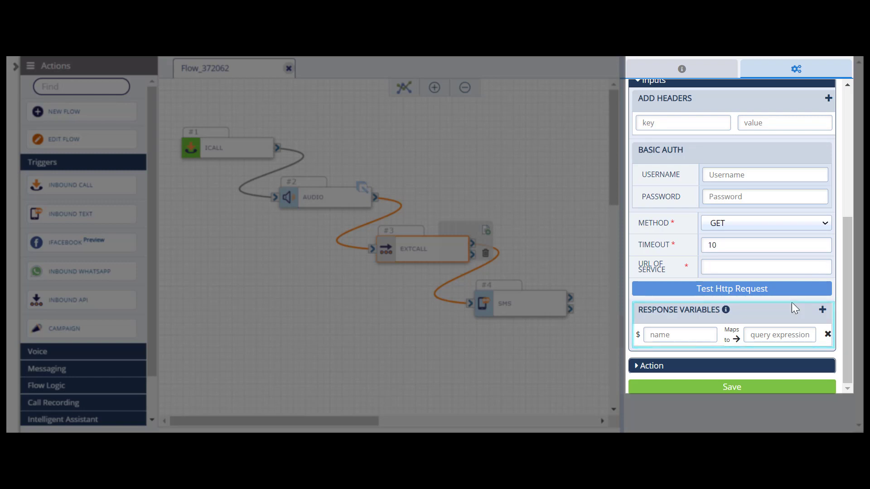
left_click(708, 335)
type("firstname")
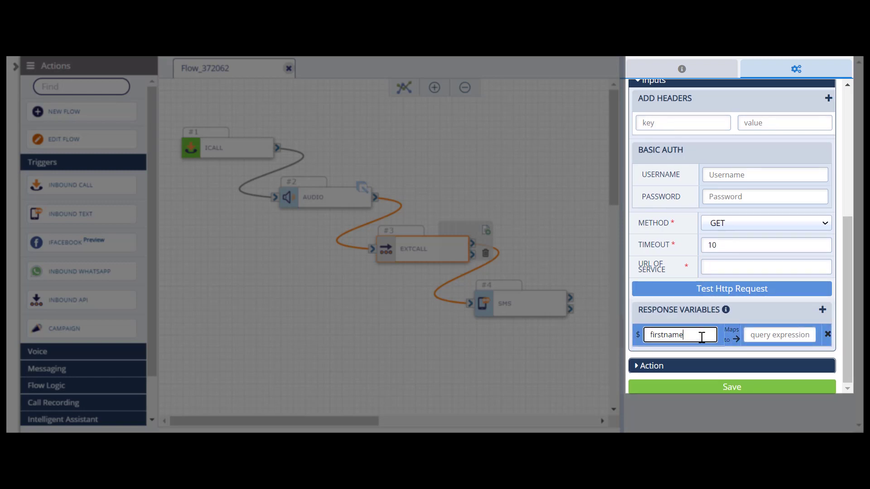
left_click(788, 334)
type("firstname")
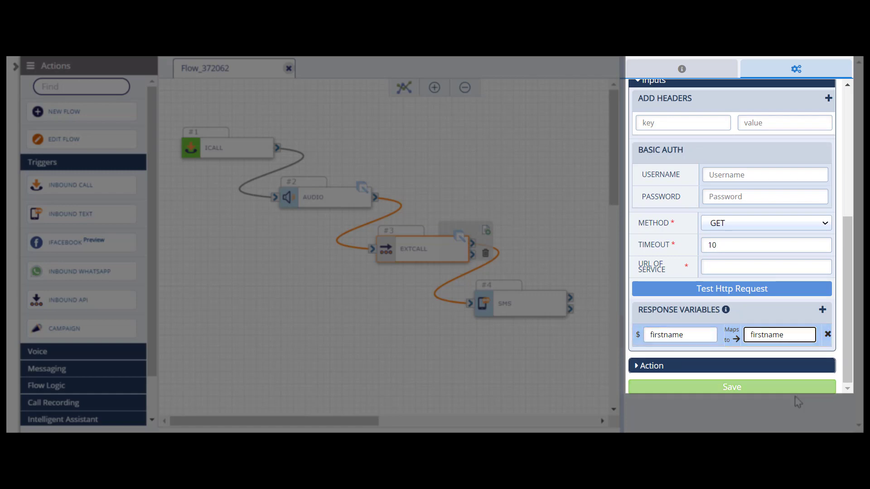
left_click(828, 394)
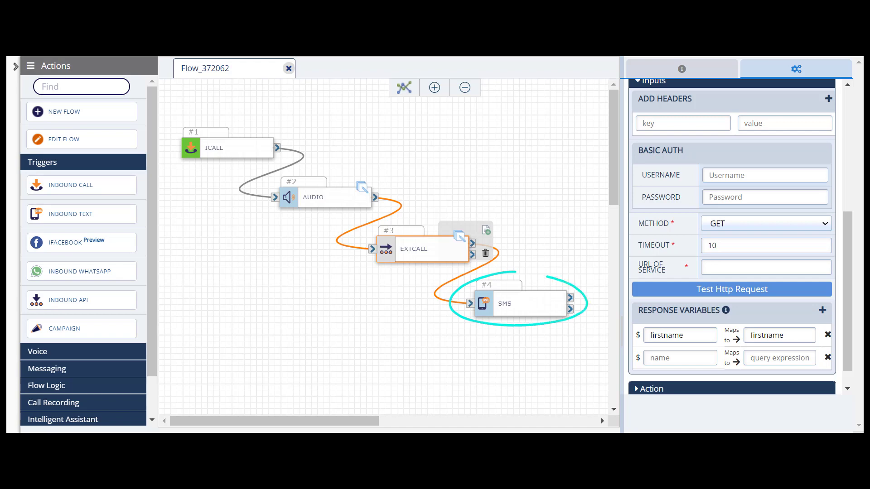
Step: Write the SMS #4 message "Hi $EXTCALL_3.firstname - We're ready for you! Please come up for your appointment", inserting the first name from the available variables
left_click(520, 302)
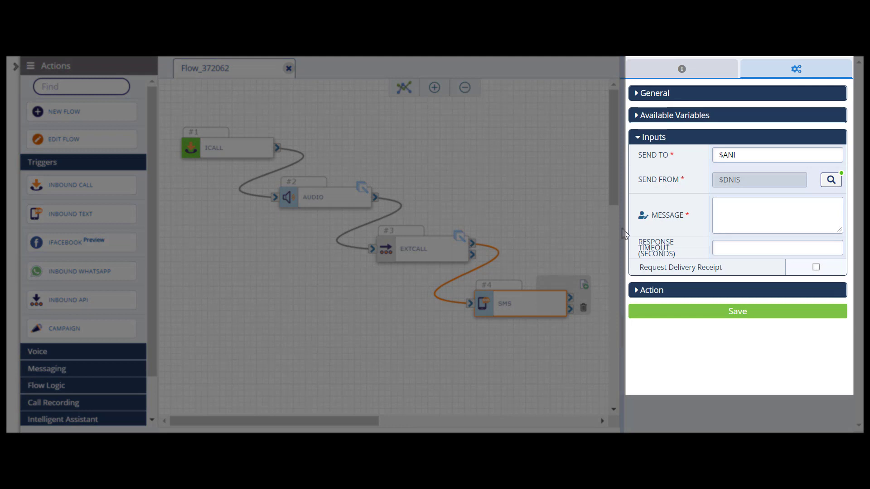
left_click(637, 117)
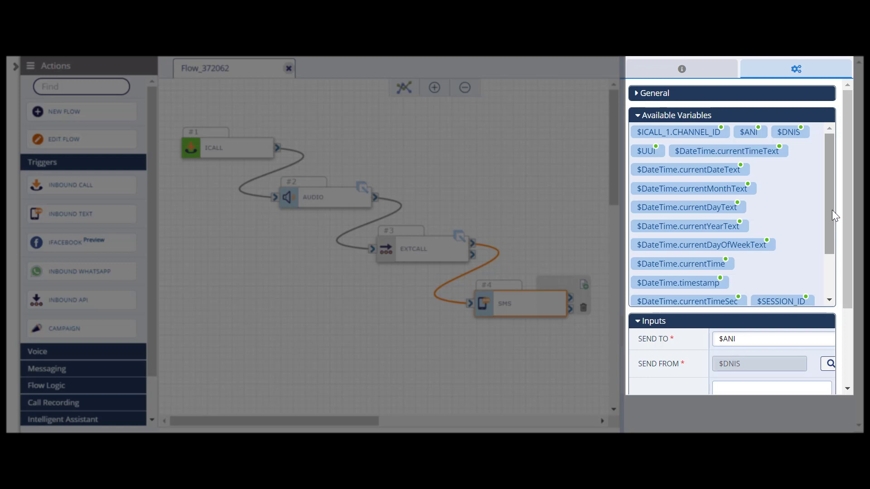
left_click_drag(831, 210, 833, 270)
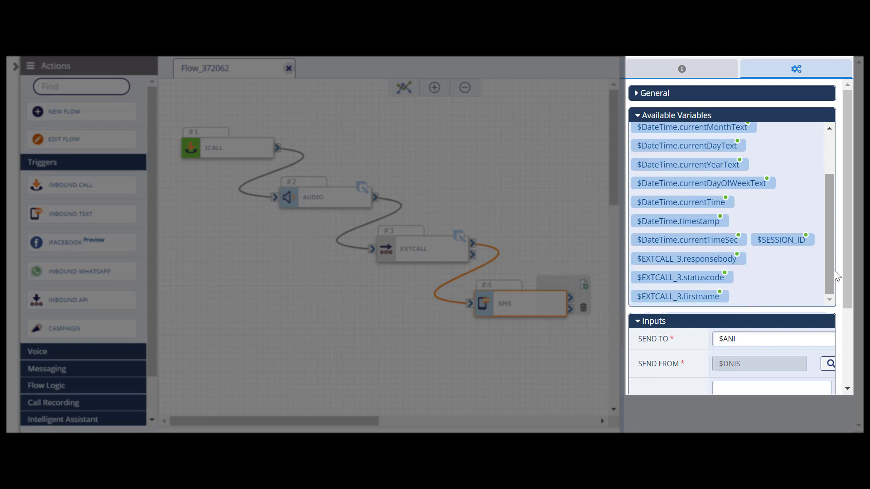
left_click_drag(846, 266, 853, 352)
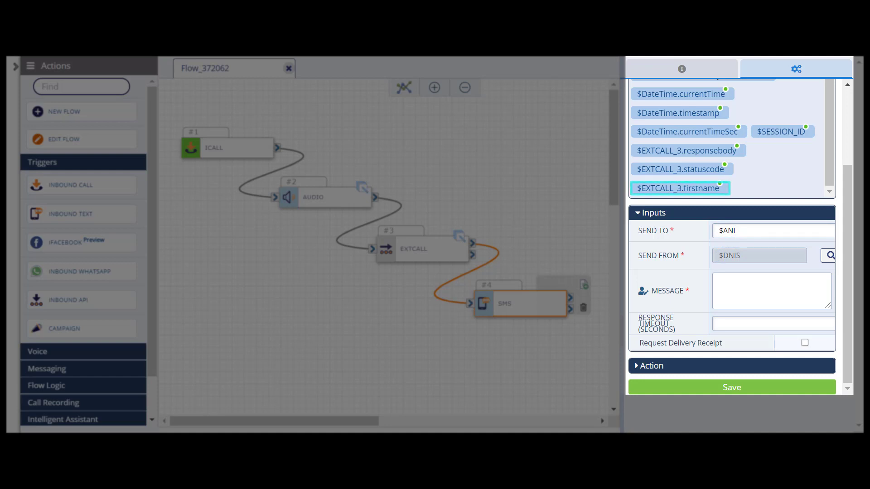
left_click(726, 297)
type("Hi")
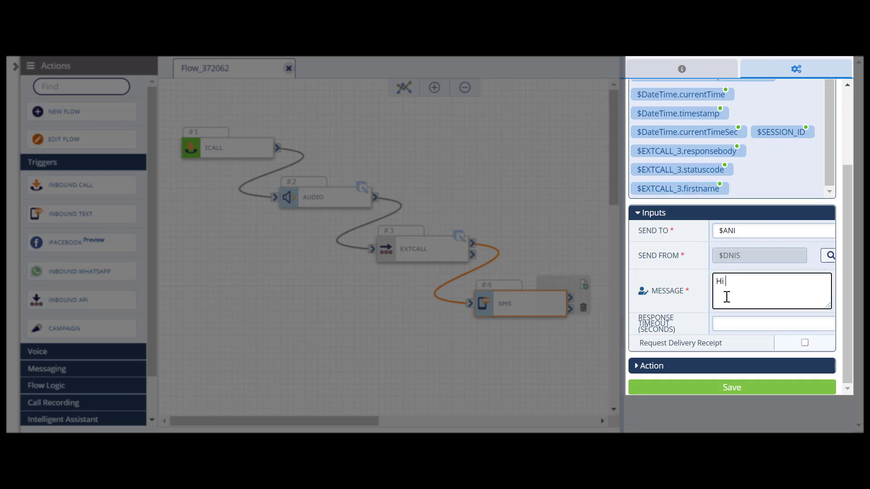
left_click_drag(679, 189, 766, 288)
left_click(819, 284)
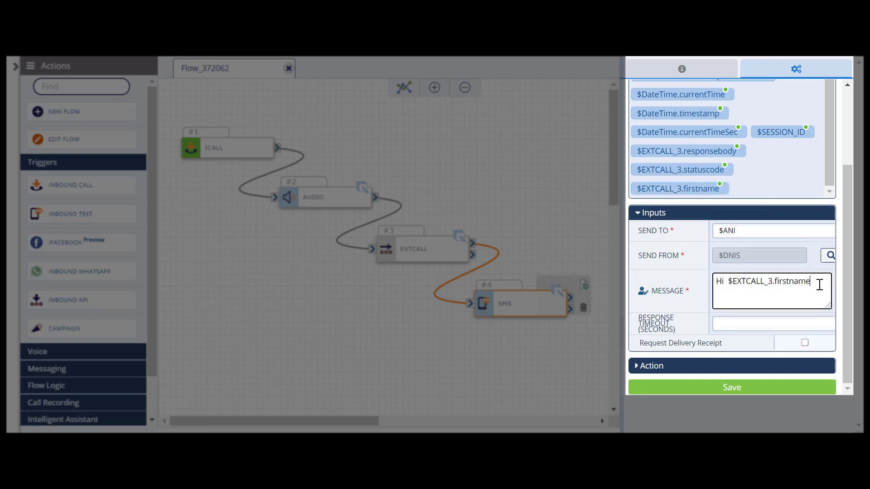
type("- We're ready for you! Please come up ")
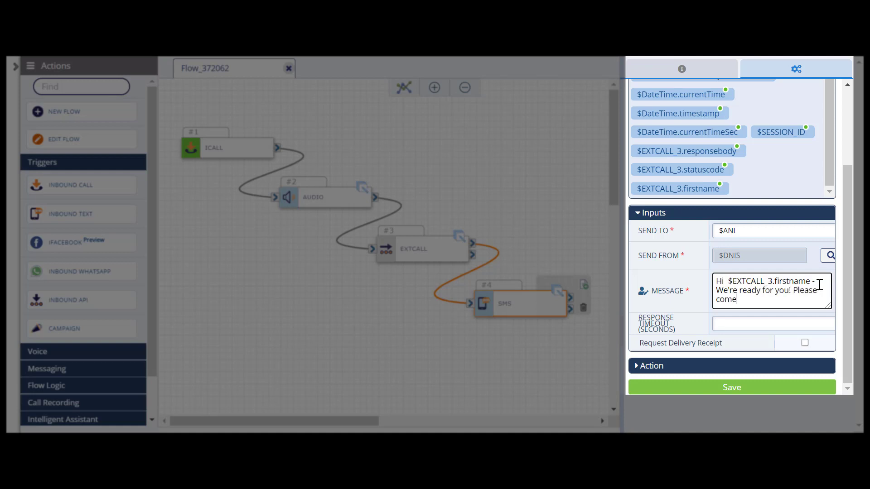
type("for your appointment")
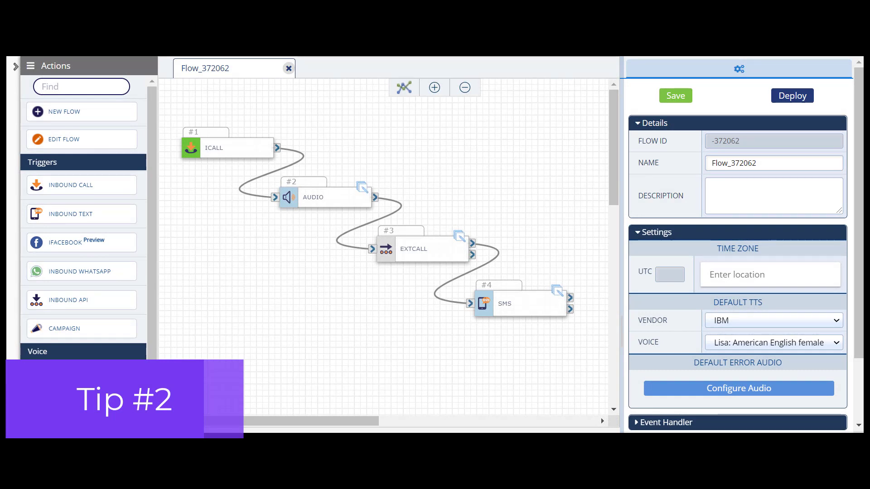
Step: Add another SMS action below SMS #4, connect SMS #4's first output to it, and check its available variables
left_click_drag(68, 376, 402, 367)
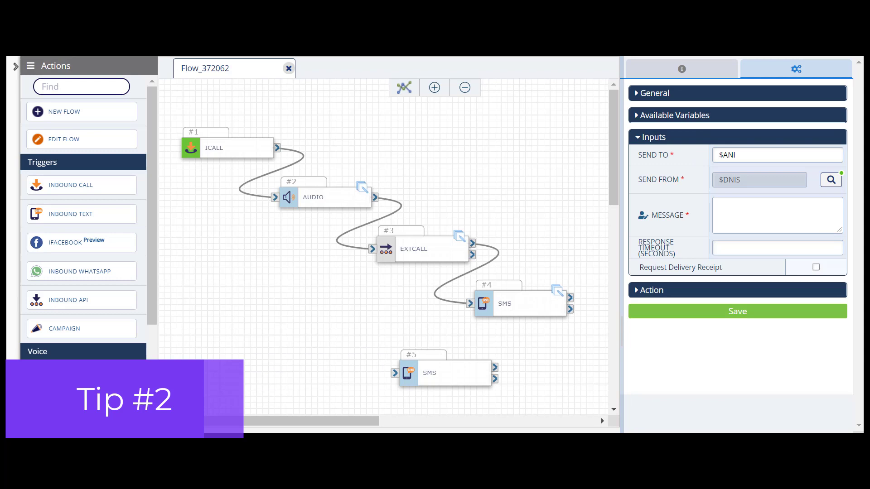
left_click(637, 117)
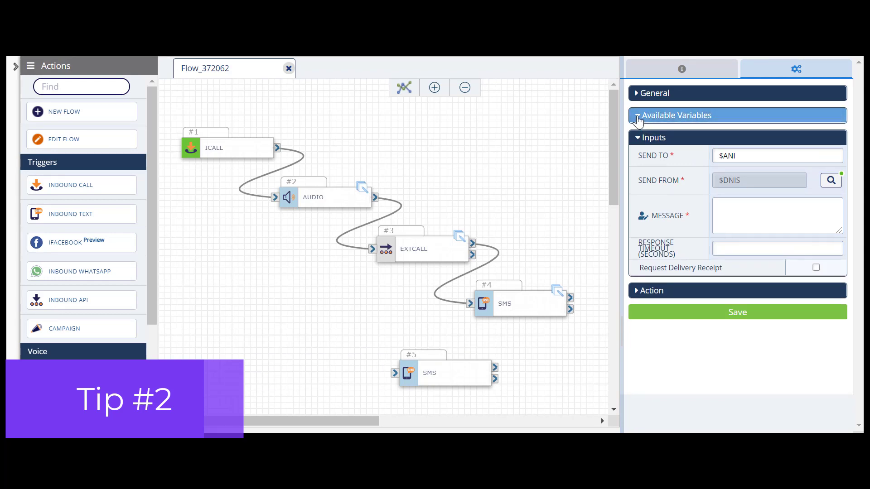
left_click(638, 117)
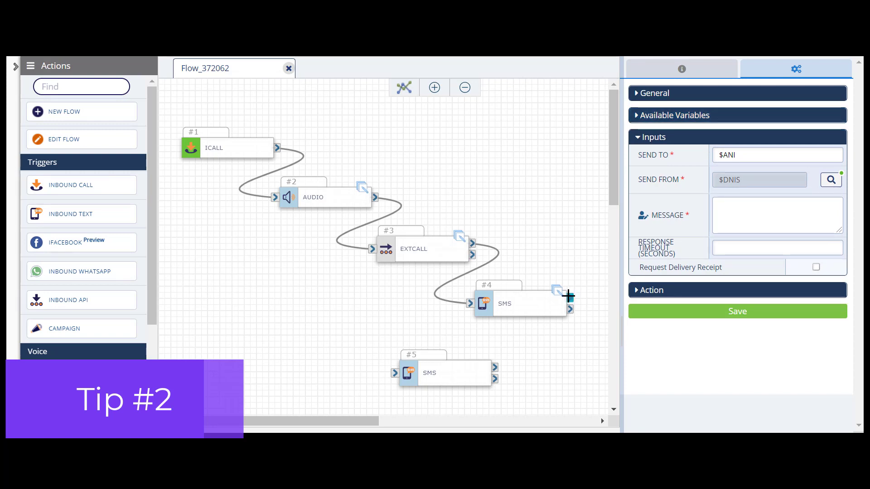
left_click_drag(568, 296, 392, 372)
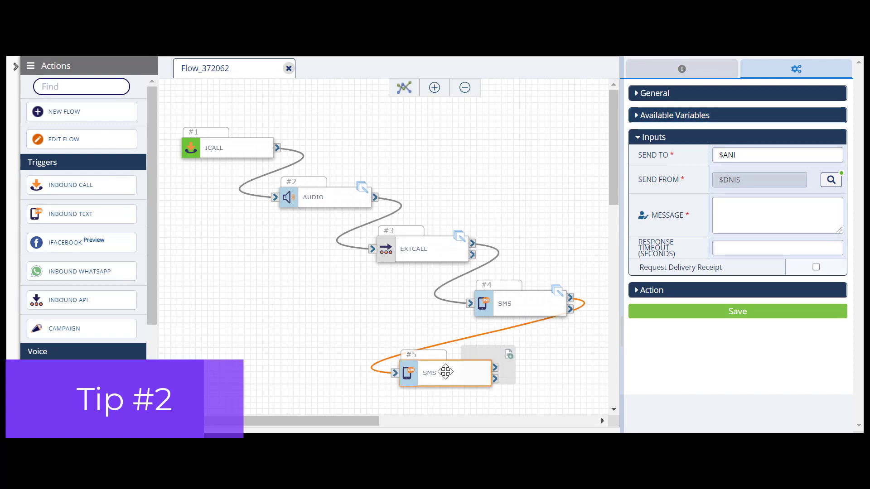
left_click(634, 119)
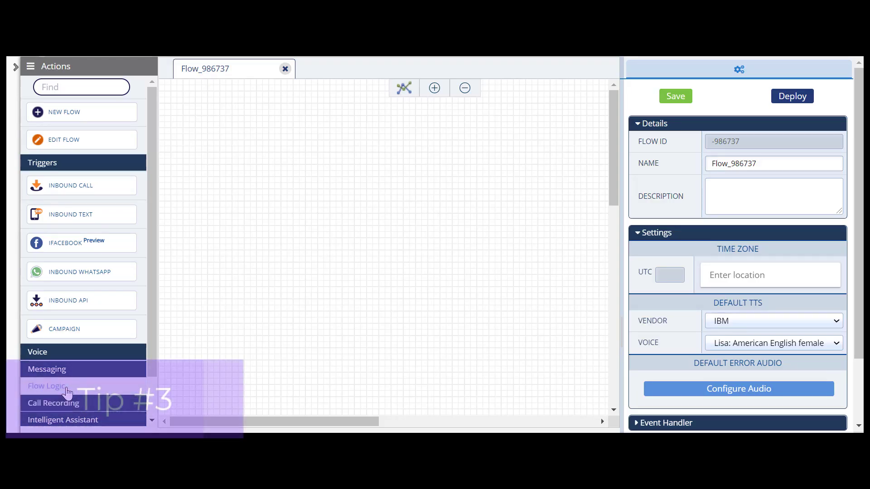
Step: Add a SETVAR action to the empty flow Flow_986737 and define a custom variable named "first name" with the value "Name"
left_click_drag(148, 241, 153, 380)
left_click_drag(68, 366, 373, 204)
left_click(774, 162)
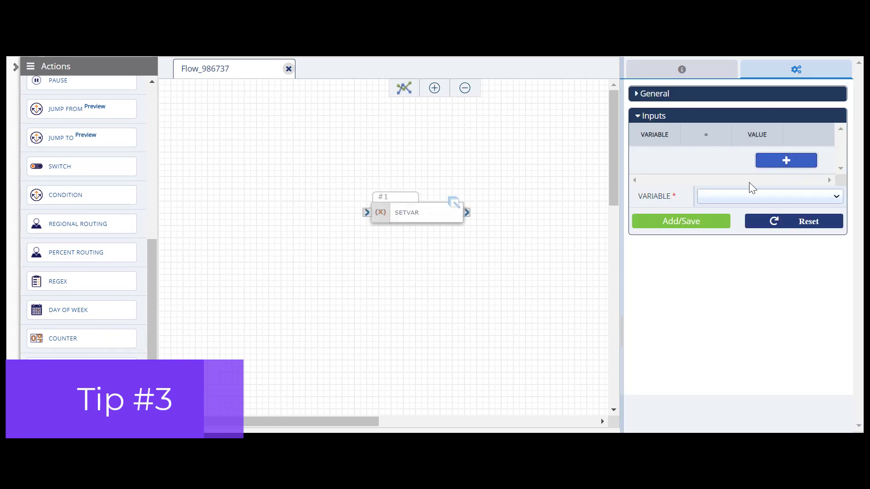
left_click(724, 198)
left_click(718, 221)
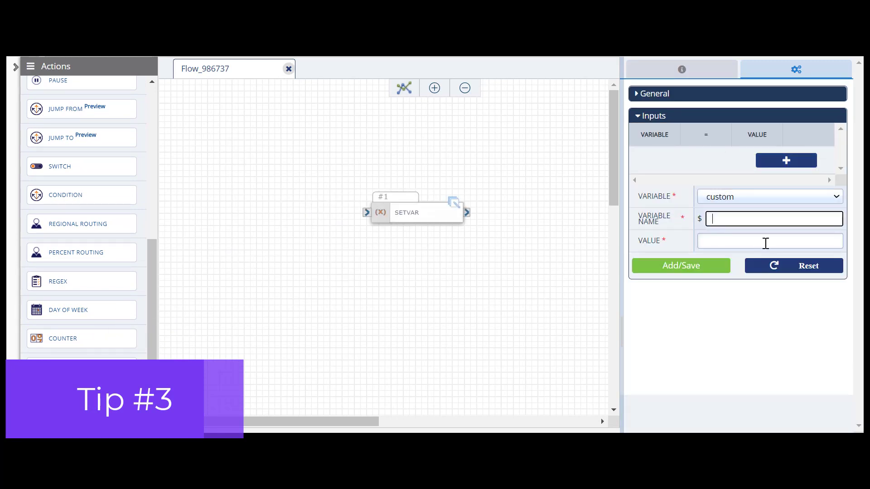
type("first name")
left_click(732, 246)
type("Name")
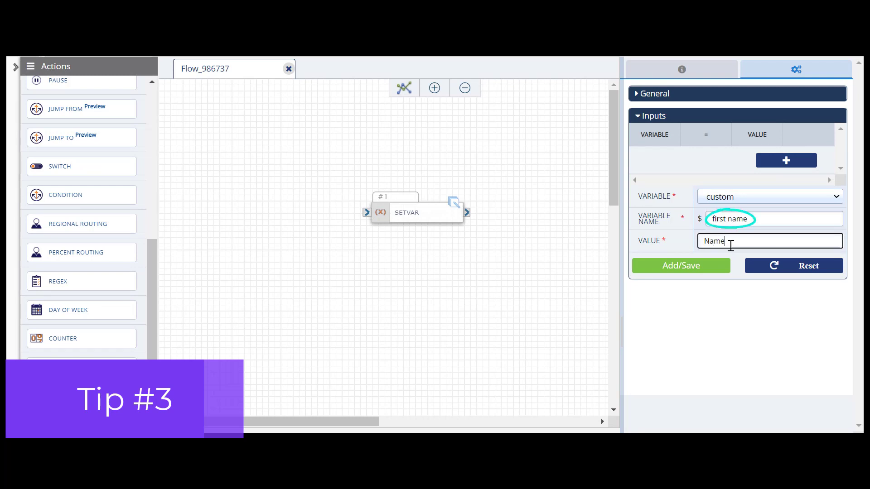
left_click(707, 266)
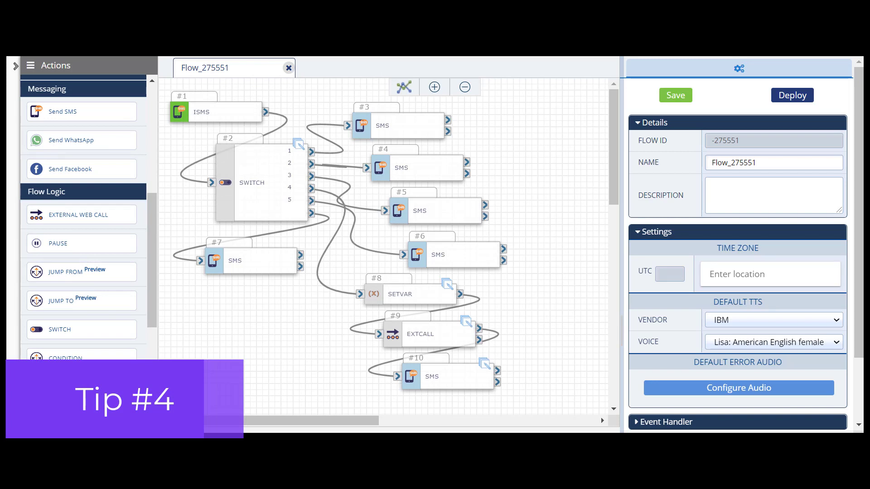
Step: Check the variable used in the SMS #10 message and rename the SETVAR #8 variable to CustomerNumber
left_click(459, 379)
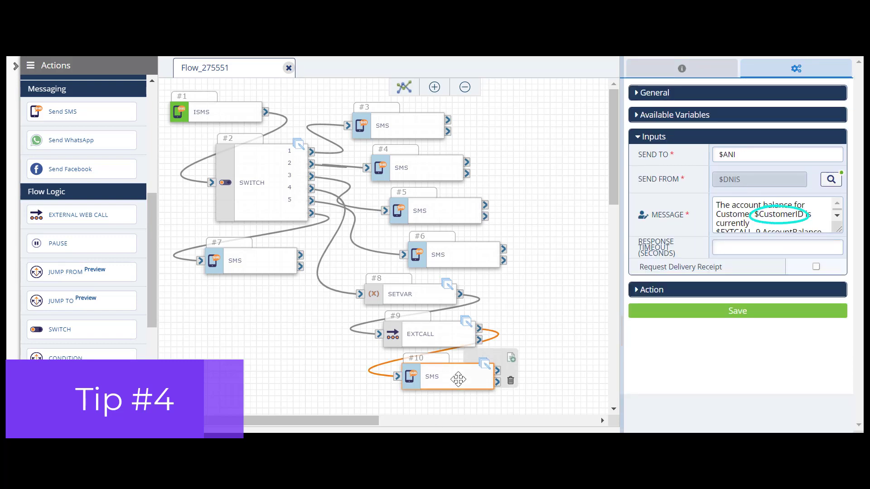
left_click(394, 294)
left_click(799, 160)
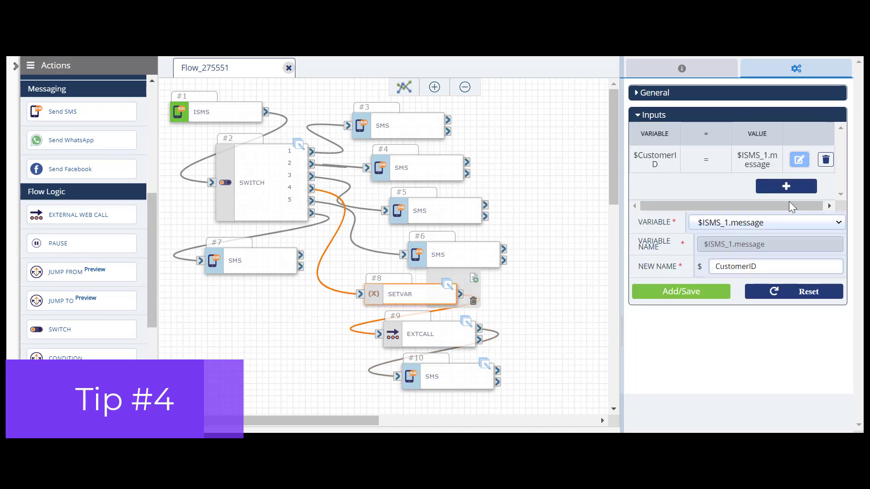
key("BackSpace")
key("BackSpace")
type("Number")
left_click(707, 292)
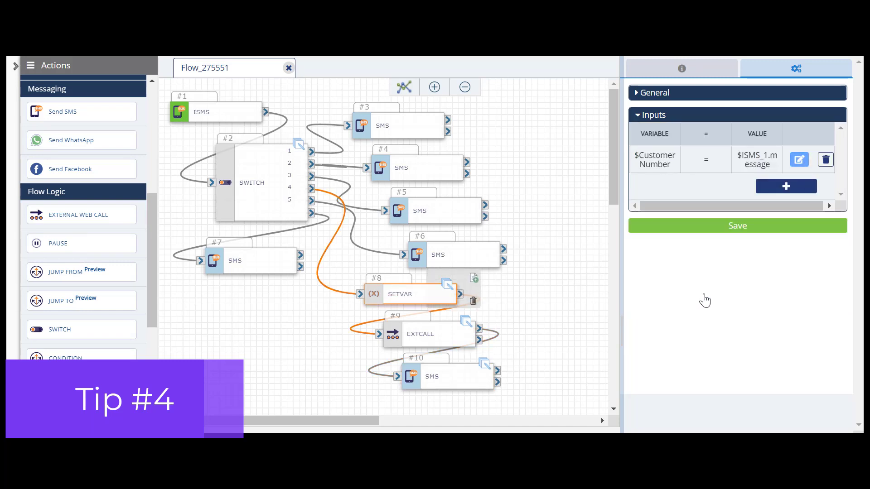
left_click(586, 353)
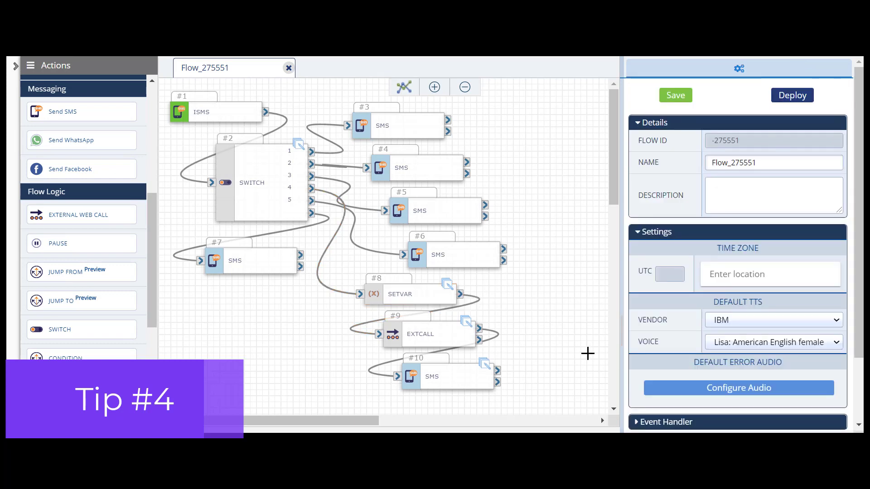
Step: Replace $CustomerID in the SMS #10 message with the $CustomerNumber variable
left_click(464, 380)
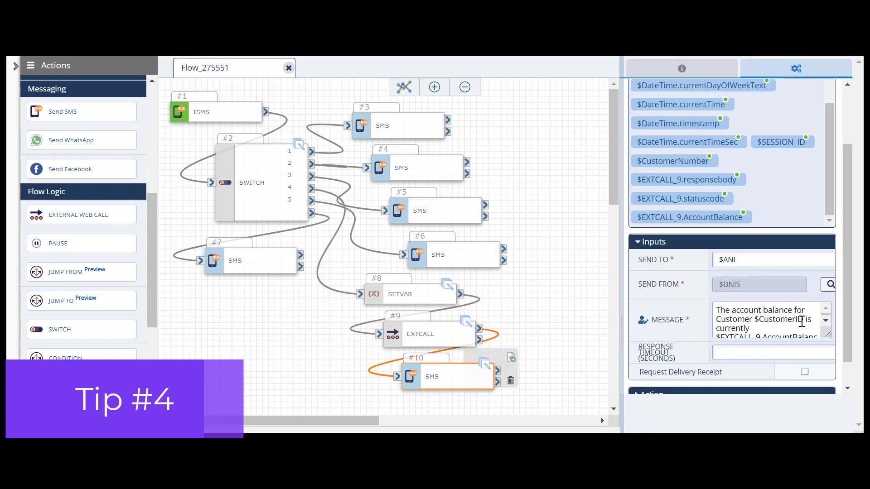
left_click_drag(804, 319, 758, 322)
key("BackSpace")
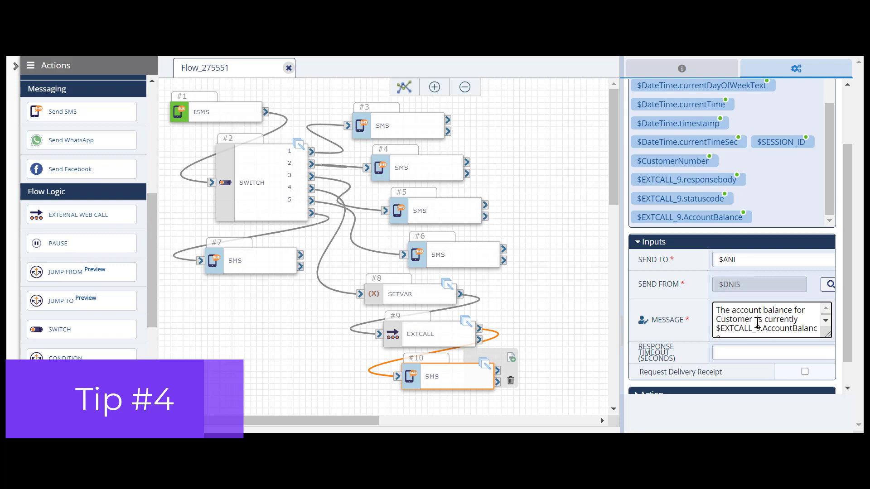
left_click_drag(680, 164, 743, 315)
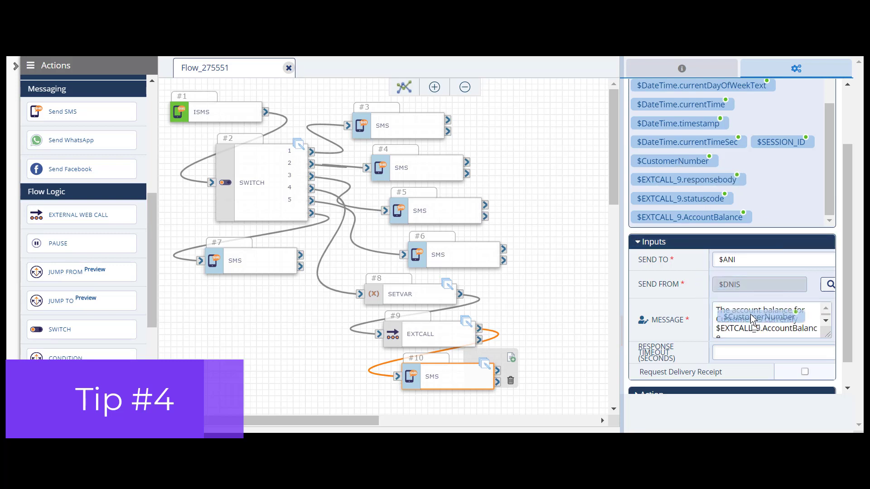